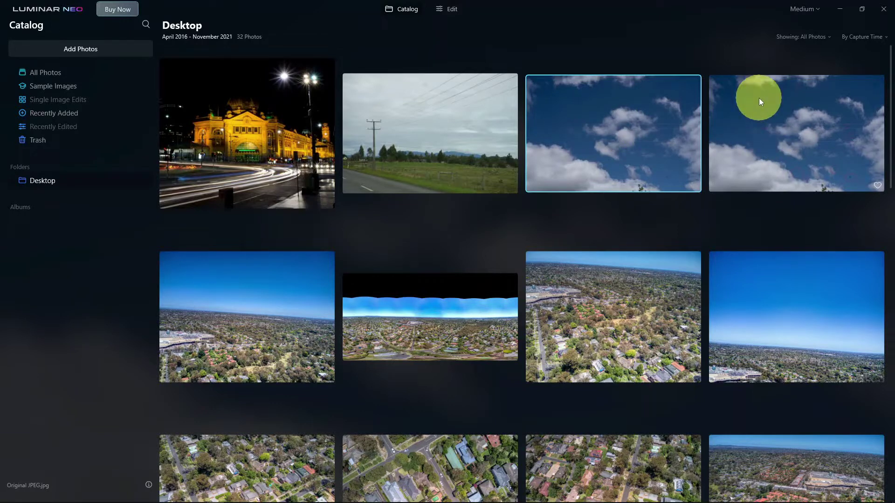
Open the Dust Circled JPEG copy of the sky photo and zoom in to inspect the circled spots.
{"action": "double_click", "coordinate": [664, 102]}
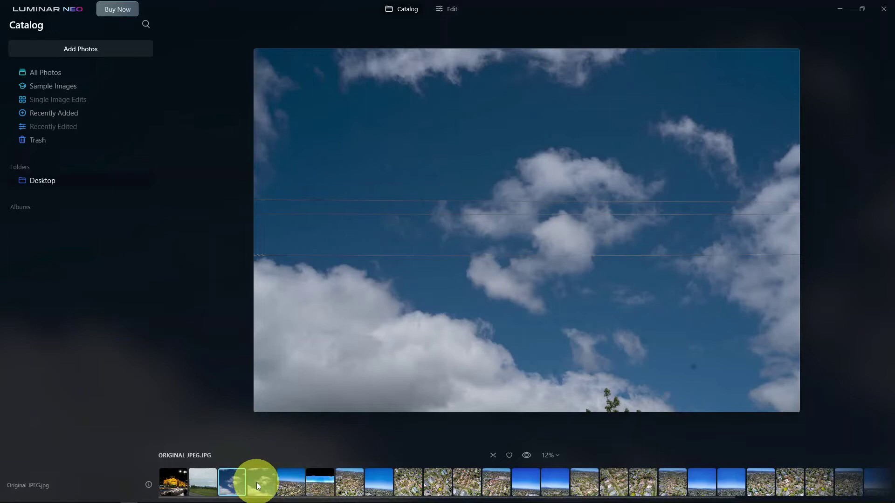
{"action": "left_click", "coordinate": [257, 484]}
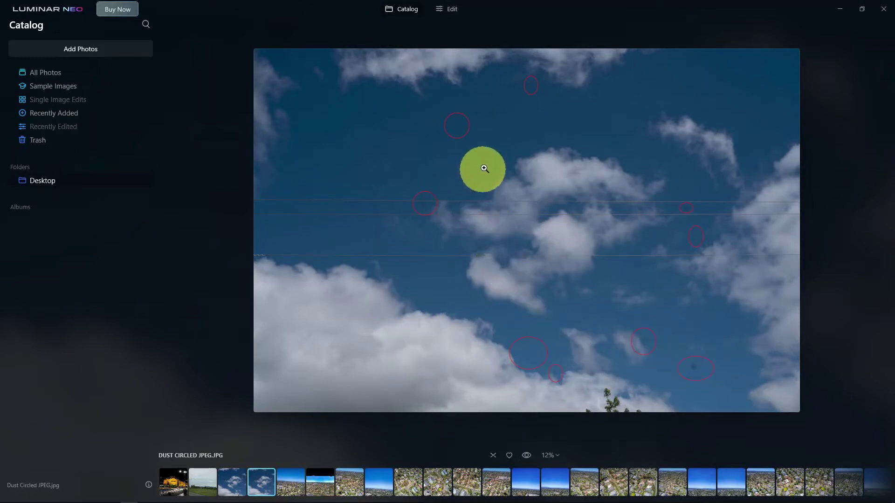
{"action": "left_click", "coordinate": [465, 212]}
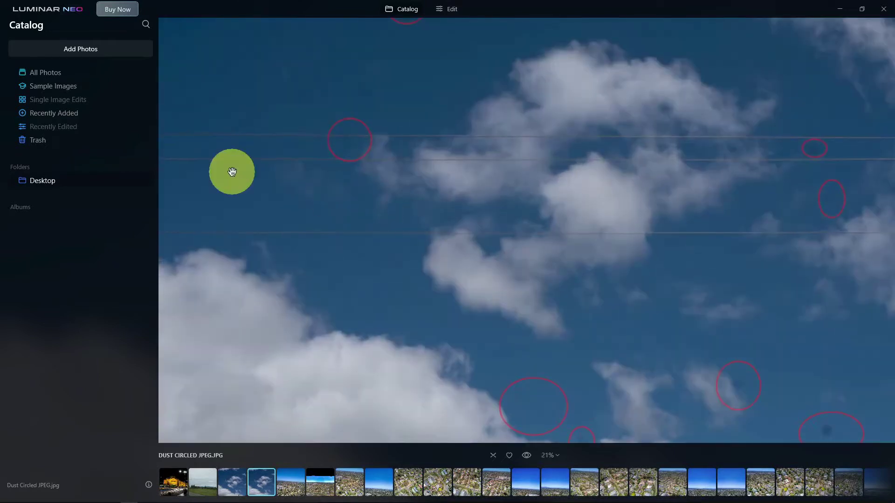
{"action": "left_click_drag", "start_coordinate": [253, 158], "coordinate": [297, 147]}
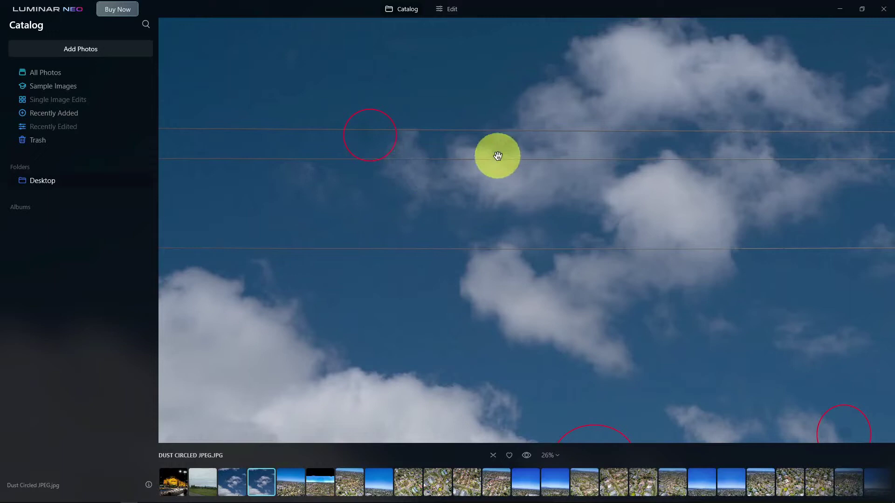
{"action": "left_click_drag", "start_coordinate": [513, 88], "coordinate": [501, 325]}
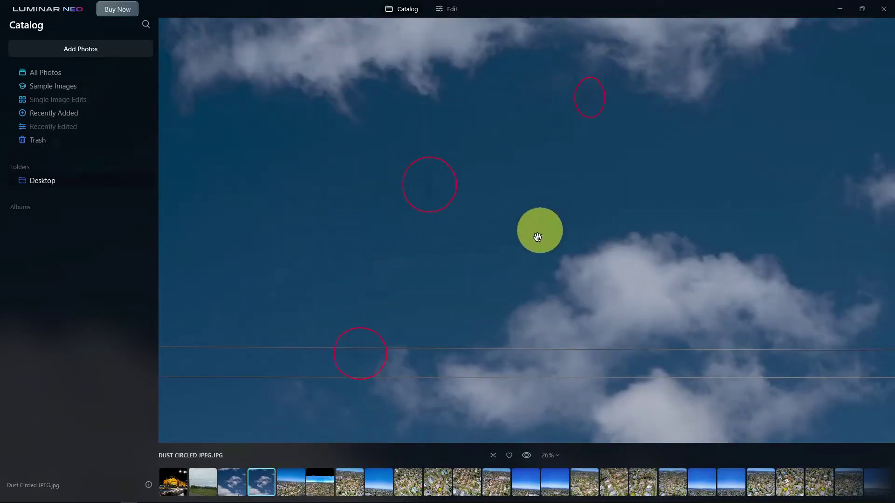
Switch back to the original sky JPEG and run Erase's Remove Dustspots in Edit mode.
{"action": "left_click", "coordinate": [233, 482]}
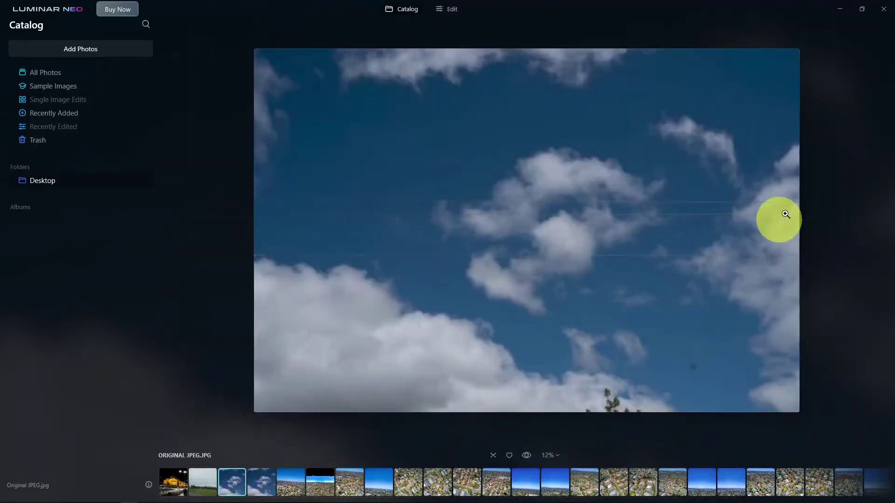
{"action": "left_click", "coordinate": [447, 9]}
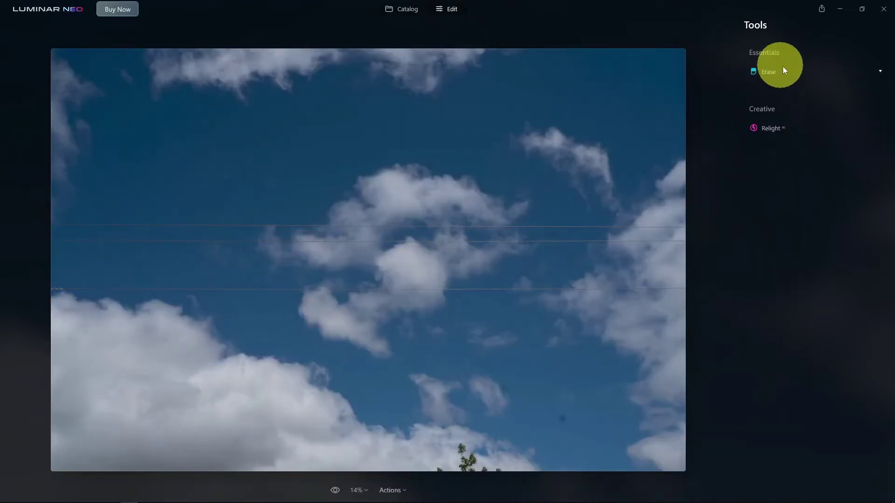
{"action": "left_click", "coordinate": [771, 72]}
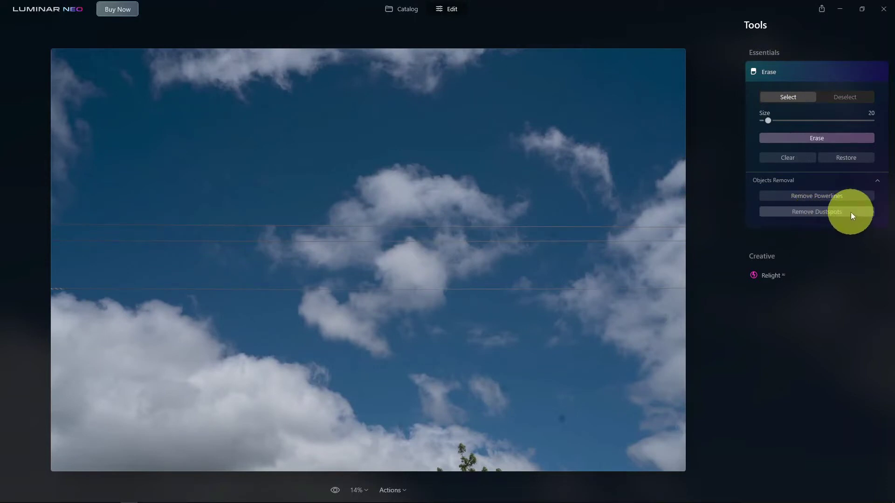
{"action": "left_click", "coordinate": [424, 287]}
{"action": "left_click", "coordinate": [465, 283]}
{"action": "left_click", "coordinate": [835, 215]}
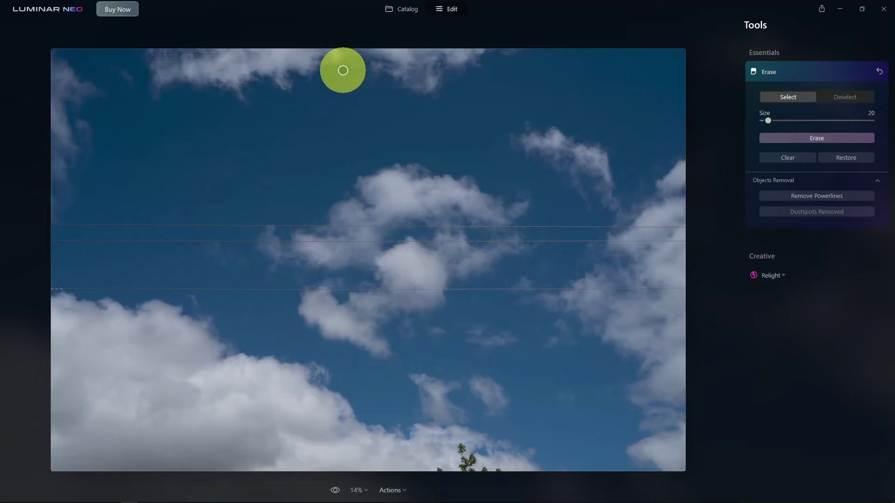
{"action": "left_click", "coordinate": [768, 71]}
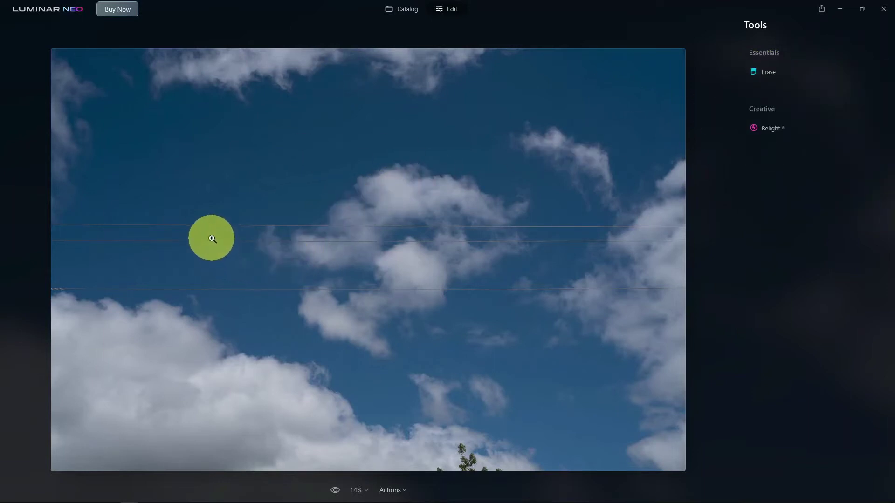
{"action": "scroll", "coordinate": [213, 238], "scroll_direction": "up", "scroll_amount": 5}
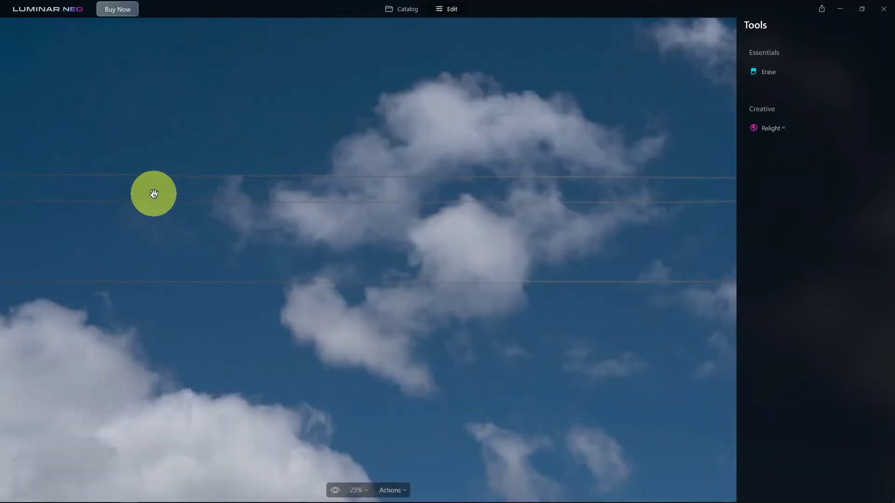
{"action": "scroll", "coordinate": [154, 193], "scroll_direction": "up", "scroll_amount": 4}
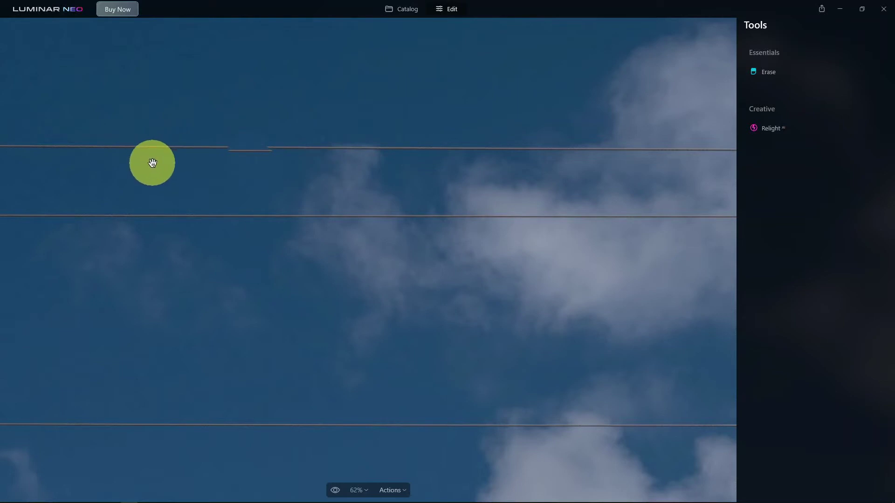
{"action": "scroll", "coordinate": [306, 211], "scroll_direction": "down", "scroll_amount": 5}
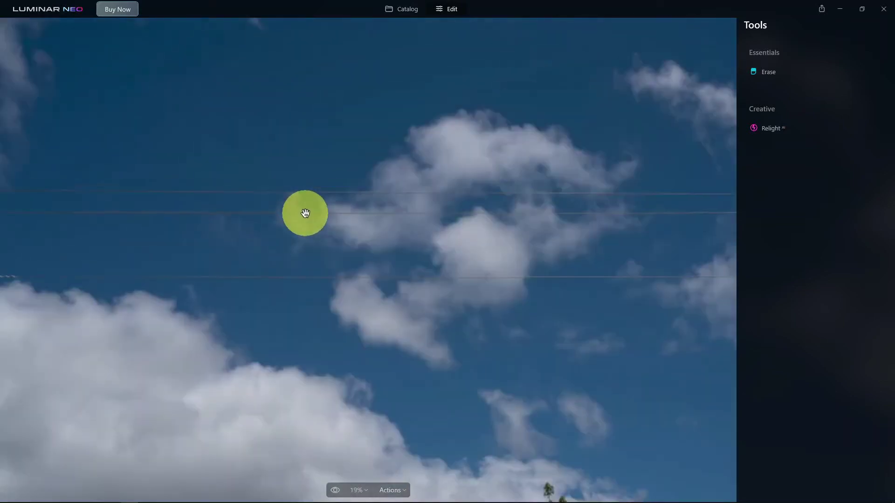
{"action": "scroll", "coordinate": [305, 213], "scroll_direction": "down", "scroll_amount": 1}
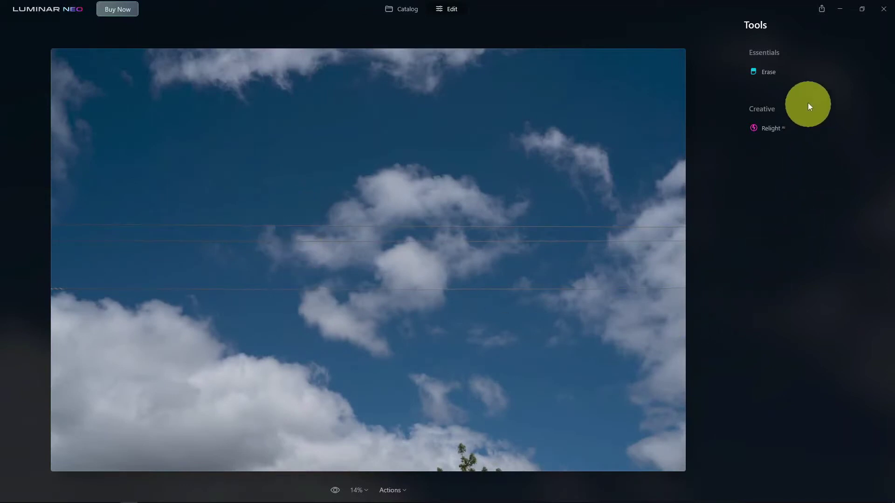
Run Remove Powerlines under Objects Removal to clear the three wires from the sky.
{"action": "left_click", "coordinate": [772, 73]}
{"action": "left_click", "coordinate": [803, 193]}
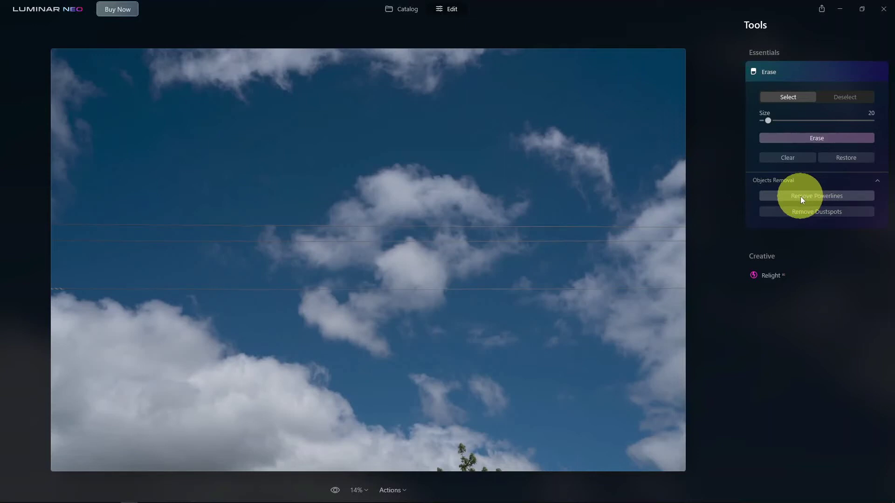
{"action": "left_click", "coordinate": [801, 197]}
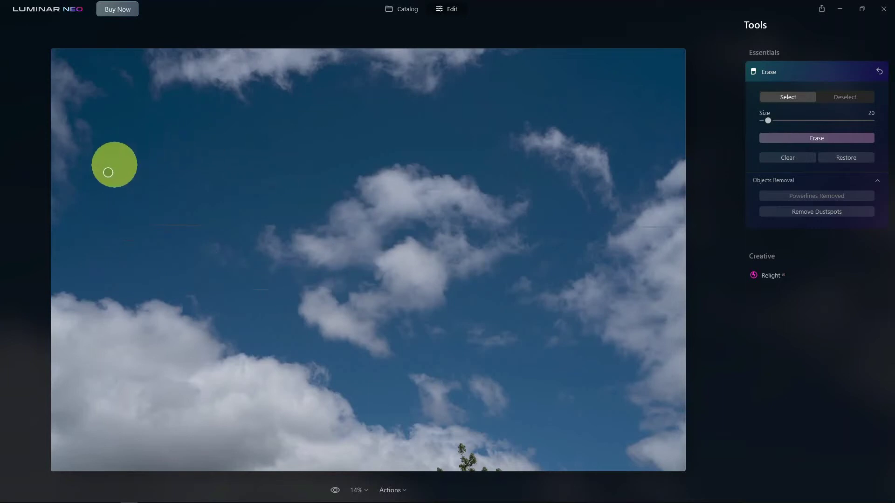
Zoom in on the sky photo to hunt for leftover power-line fragments.
{"action": "key", "text": "ctrl+equal"}
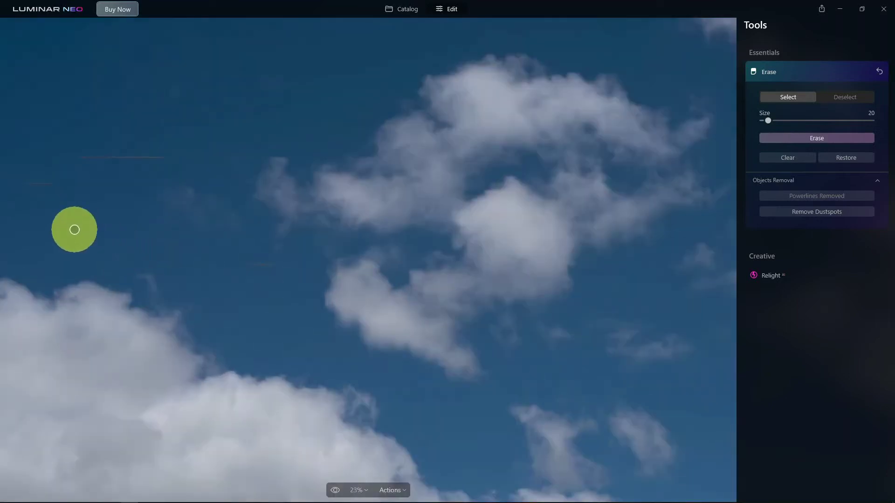
{"action": "scroll", "coordinate": [73, 228], "scroll_direction": "up", "scroll_amount": 1}
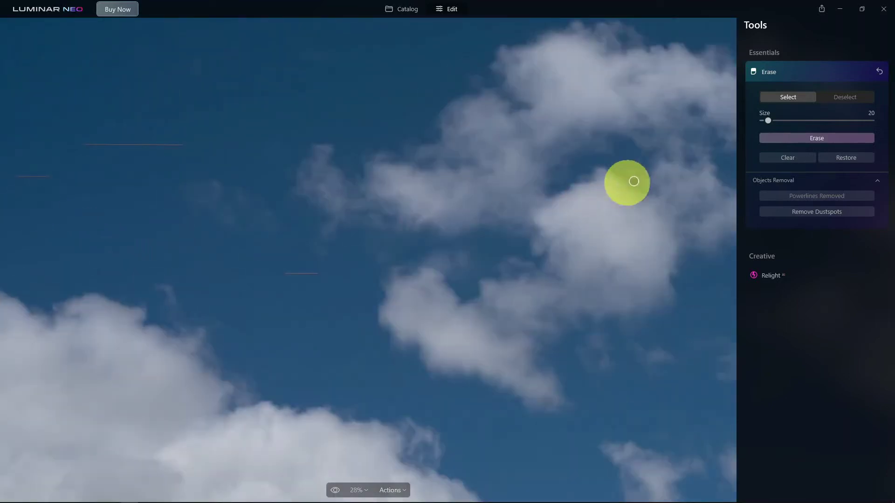
{"action": "scroll", "coordinate": [569, 203], "scroll_direction": "down", "scroll_amount": 3}
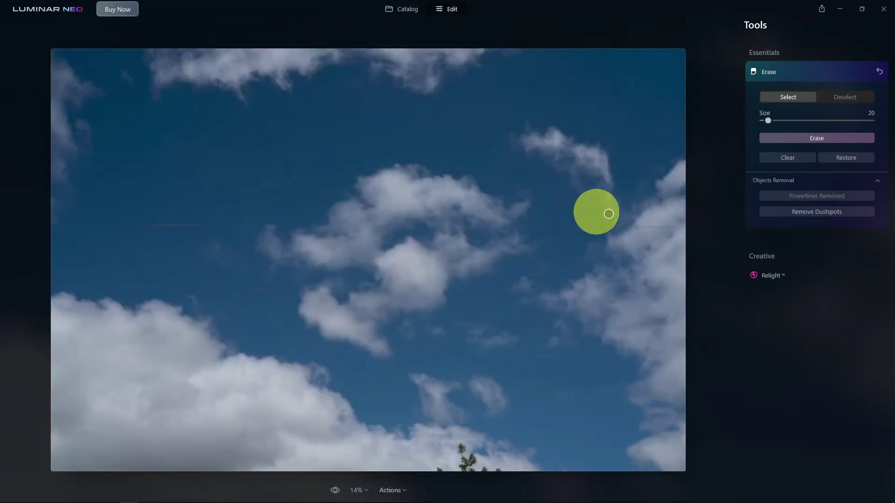
{"action": "scroll", "coordinate": [664, 242], "scroll_direction": "up", "scroll_amount": 4}
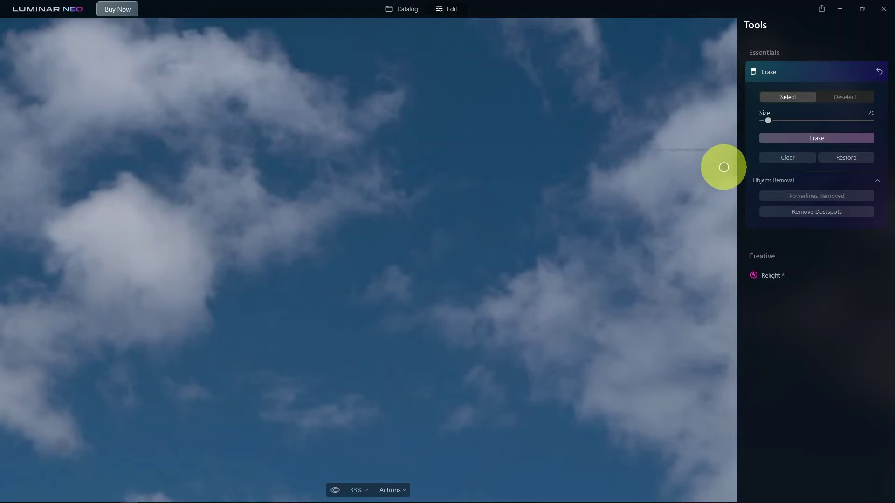
{"action": "scroll", "coordinate": [708, 166], "scroll_direction": "down", "scroll_amount": 4}
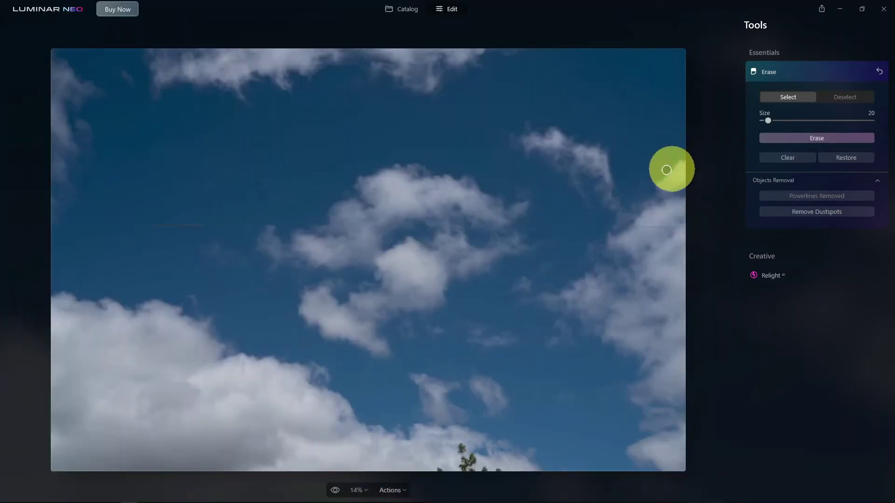
{"action": "scroll", "coordinate": [110, 237], "scroll_direction": "up", "scroll_amount": 1}
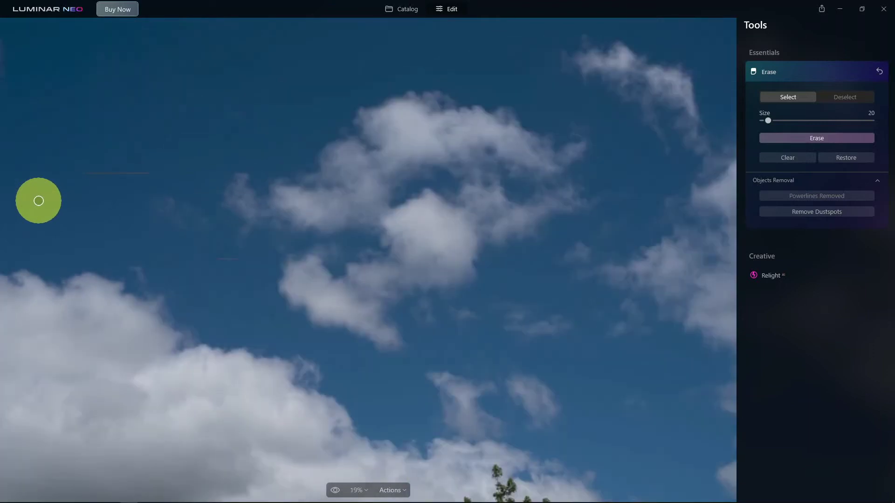
{"action": "scroll", "coordinate": [45, 202], "scroll_direction": "down", "scroll_amount": 1}
{"action": "scroll", "coordinate": [53, 215], "scroll_direction": "up", "scroll_amount": 2}
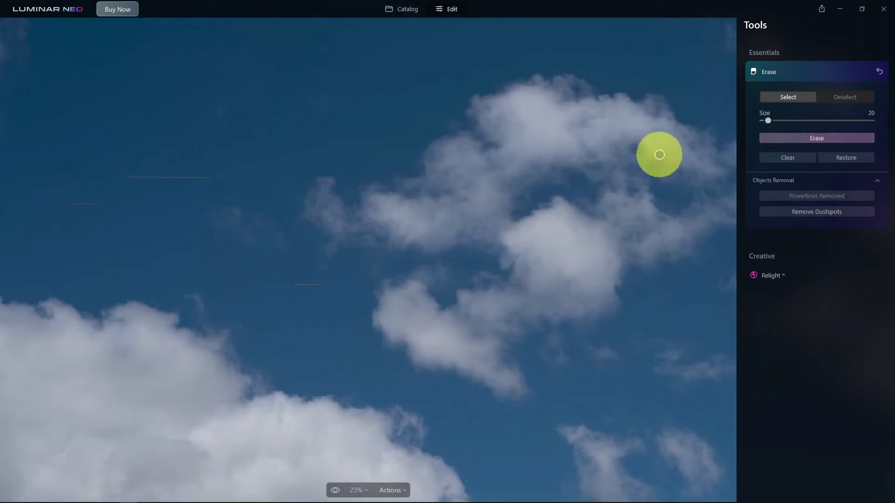
Brush over the three leftover wire fragments and erase them.
{"action": "left_click_drag", "start_coordinate": [120, 177], "coordinate": [211, 175]}
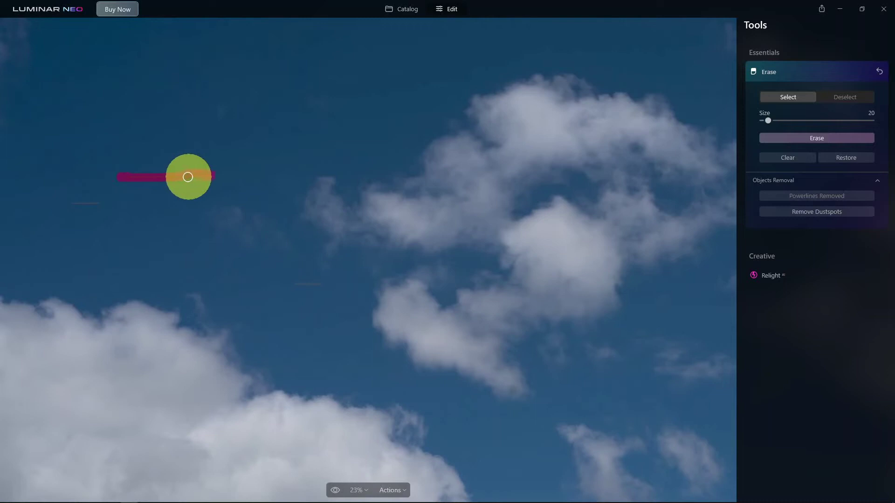
{"action": "left_click_drag", "start_coordinate": [291, 284], "coordinate": [331, 284]}
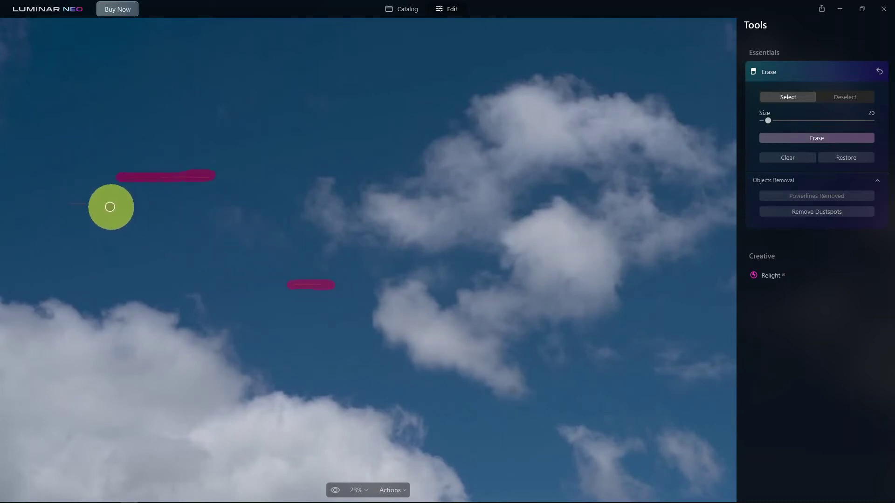
{"action": "left_click_drag", "start_coordinate": [104, 205], "coordinate": [70, 206]}
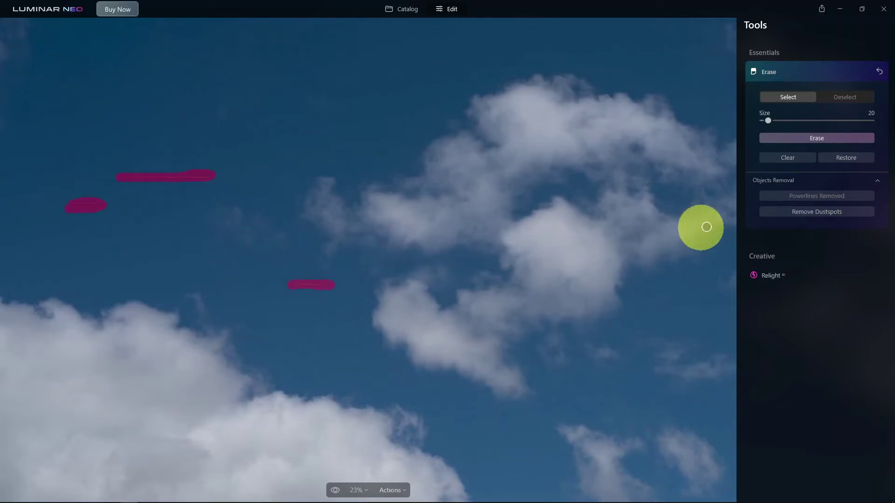
{"action": "left_click", "coordinate": [820, 141]}
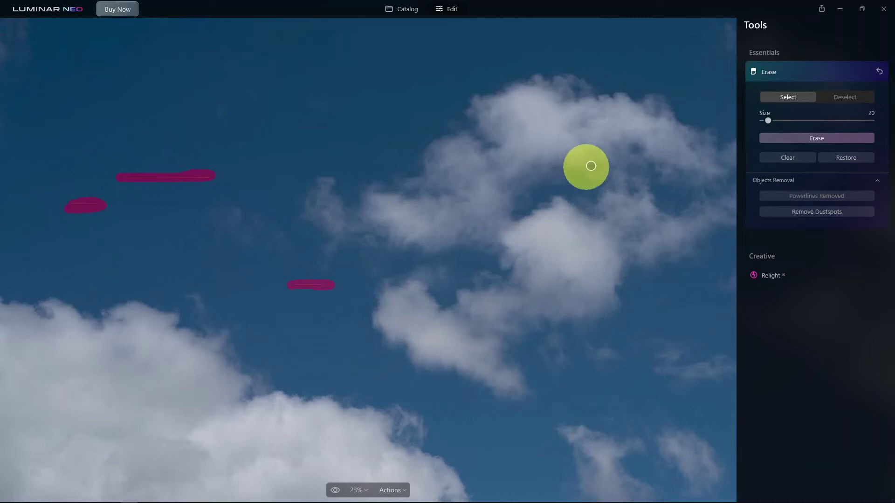
{"action": "left_click", "coordinate": [802, 134]}
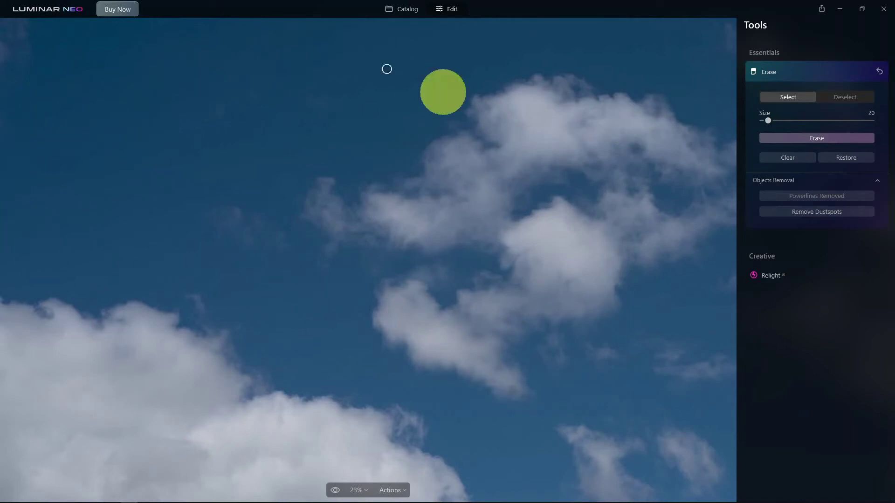
Zoom out and erase one more wire fragment beside a cloud.
{"action": "key", "text": "ctrl+minus"}
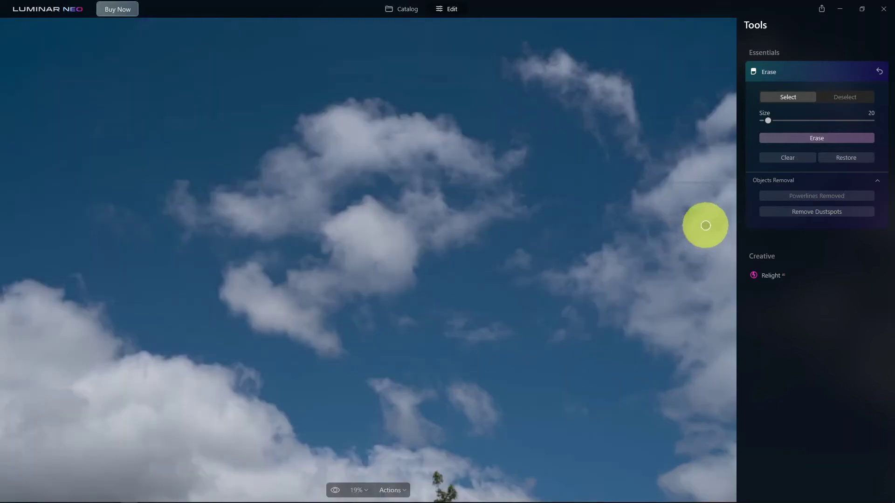
{"action": "scroll", "coordinate": [707, 223], "scroll_direction": "up", "scroll_amount": 1}
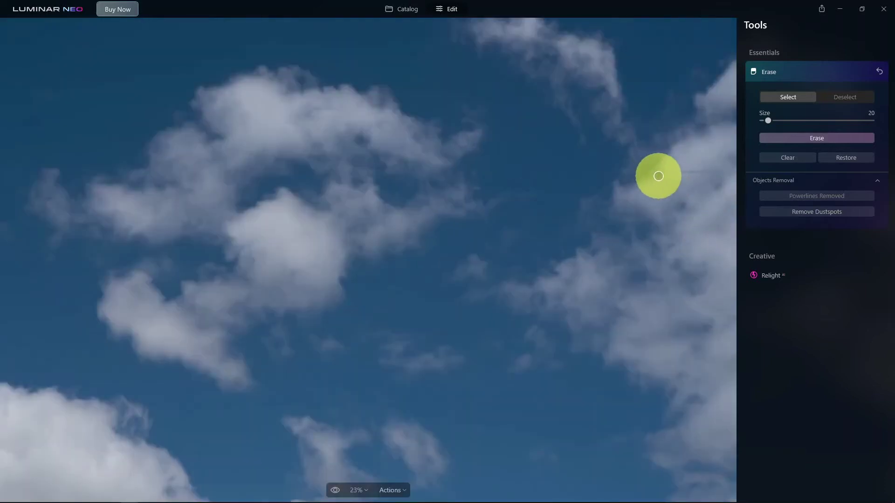
{"action": "mouse_move", "coordinate": [659, 172]}
{"action": "left_mouse_down"}
{"action": "mouse_move", "coordinate": [738, 170]}
{"action": "mouse_move", "coordinate": [665, 172]}
{"action": "left_mouse_up"}
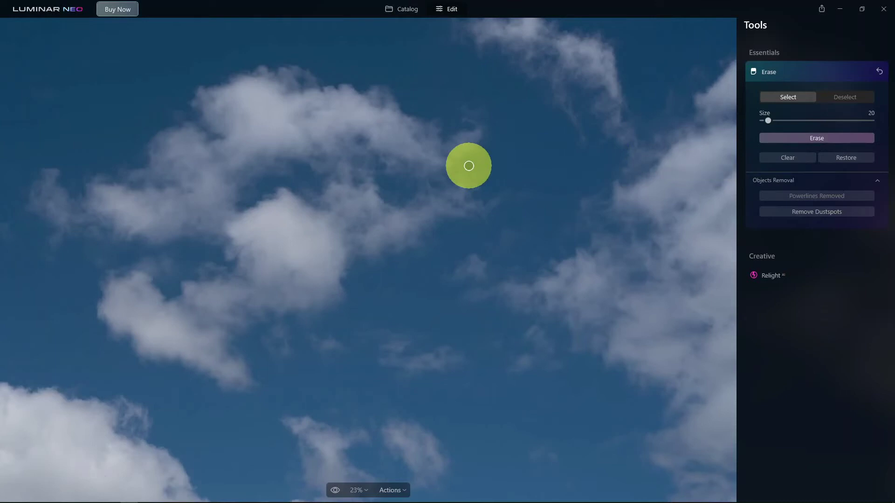
{"action": "scroll", "coordinate": [135, 254], "scroll_direction": "down", "scroll_amount": 3}
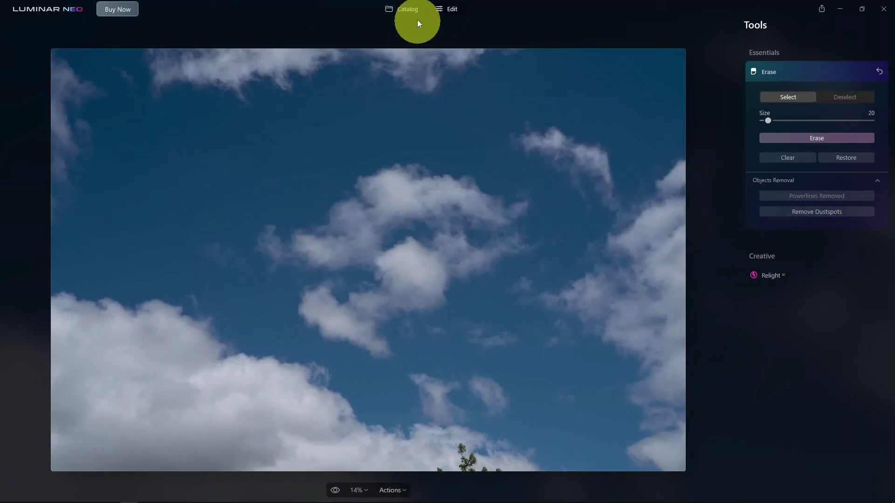
Open the paddock road photo and apply Remove Powerlines, leaving the wooden pole standing.
{"action": "left_click", "coordinate": [401, 8]}
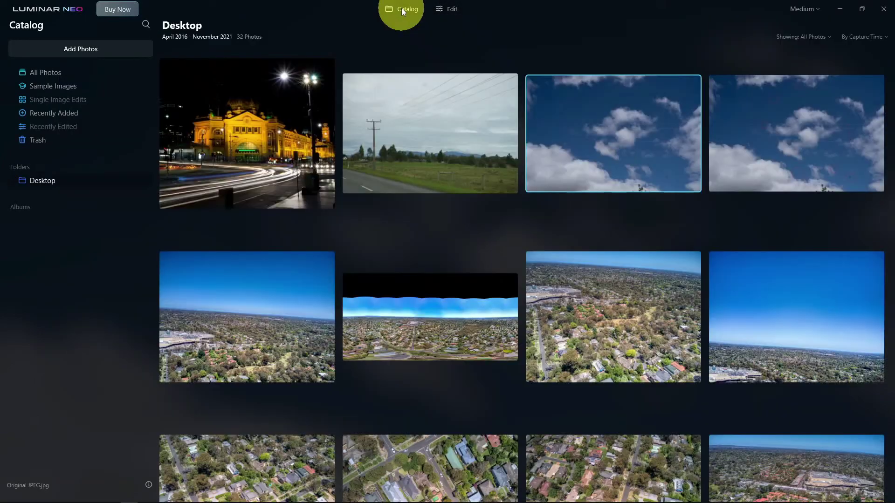
{"action": "double_click", "coordinate": [413, 115]}
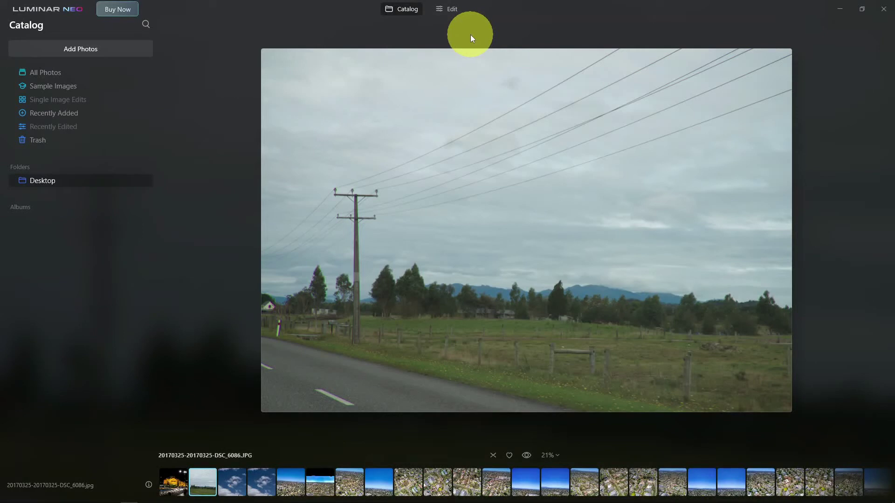
{"action": "left_click", "coordinate": [451, 9]}
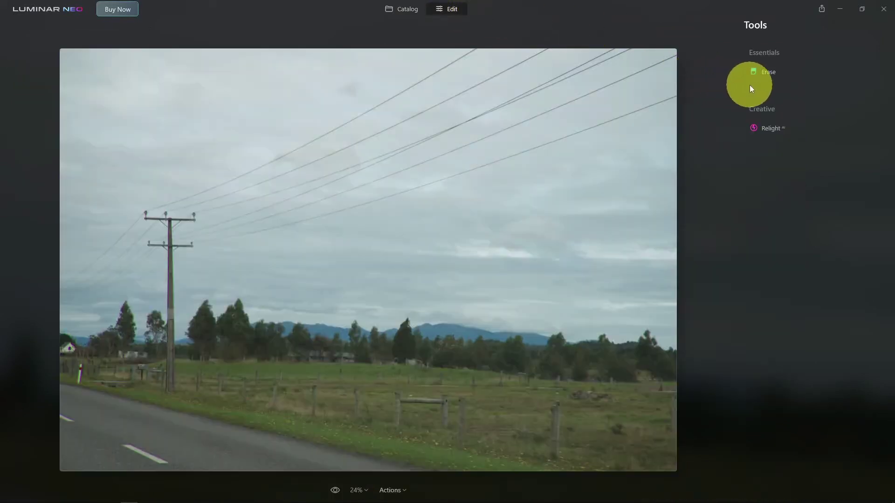
{"action": "left_click", "coordinate": [771, 70]}
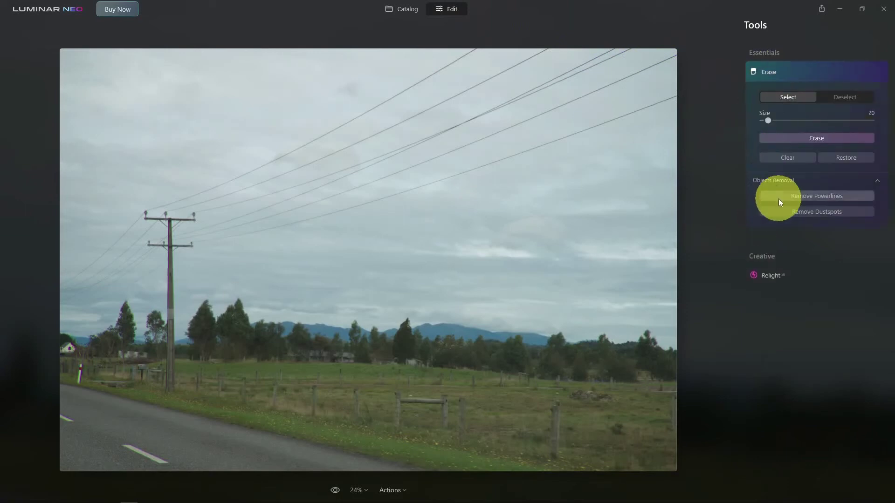
{"action": "left_click", "coordinate": [805, 196]}
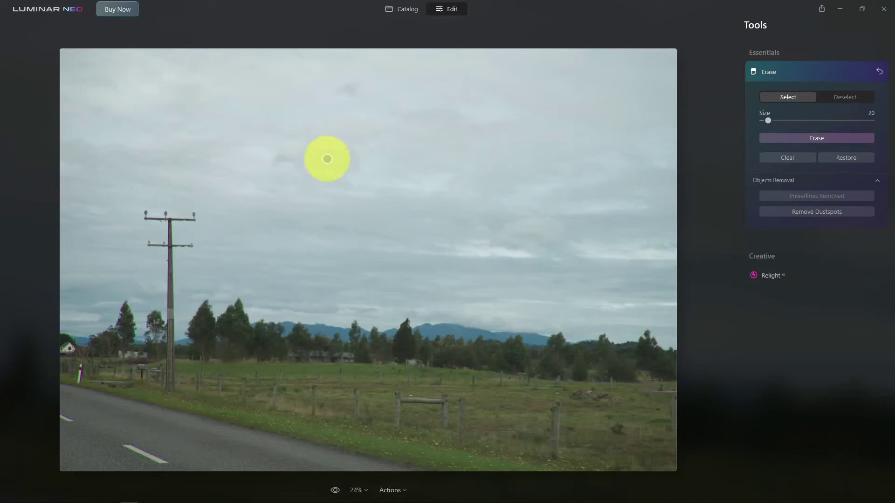
Open the night photo 20160402-DSC_1705.DNG, zoom in on the station facade, and enter Edit.
{"action": "left_click", "coordinate": [399, 10]}
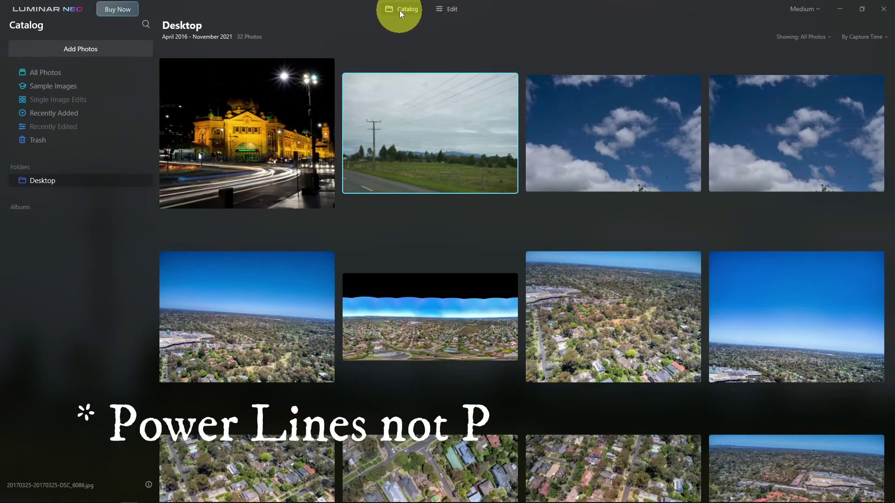
{"action": "double_click", "coordinate": [251, 132]}
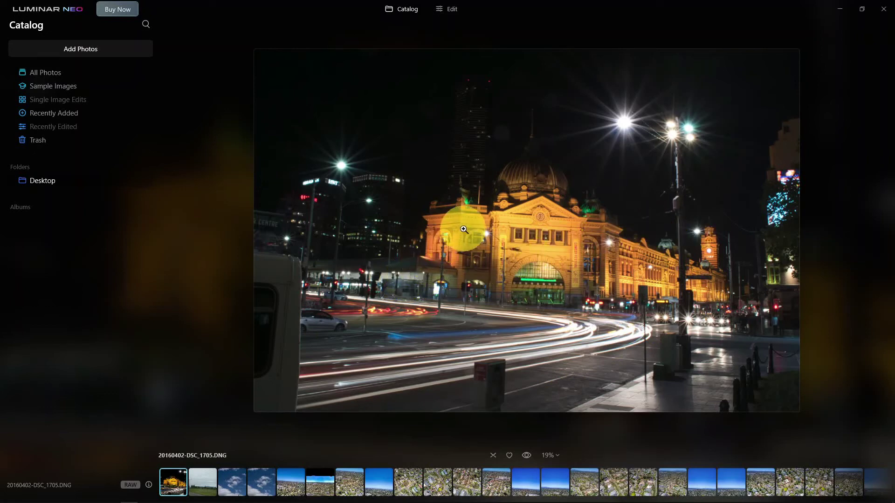
{"action": "left_click", "coordinate": [485, 242]}
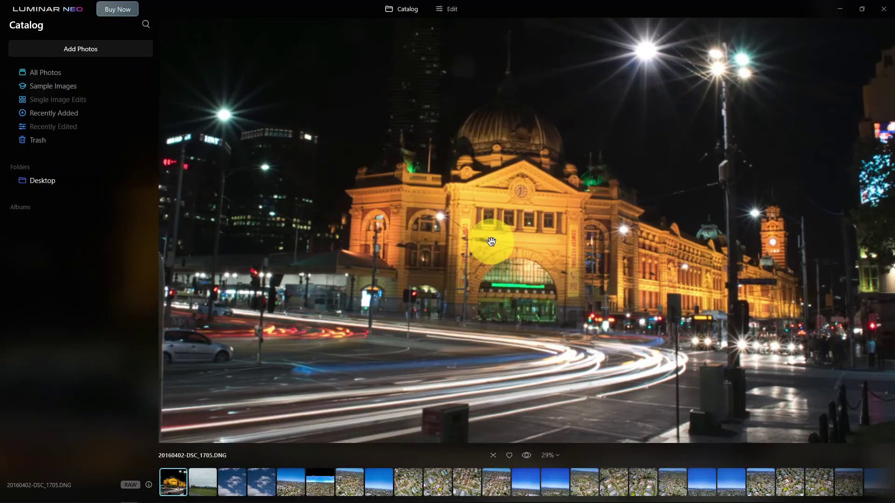
{"action": "scroll", "coordinate": [480, 240], "scroll_direction": "up", "scroll_amount": 1}
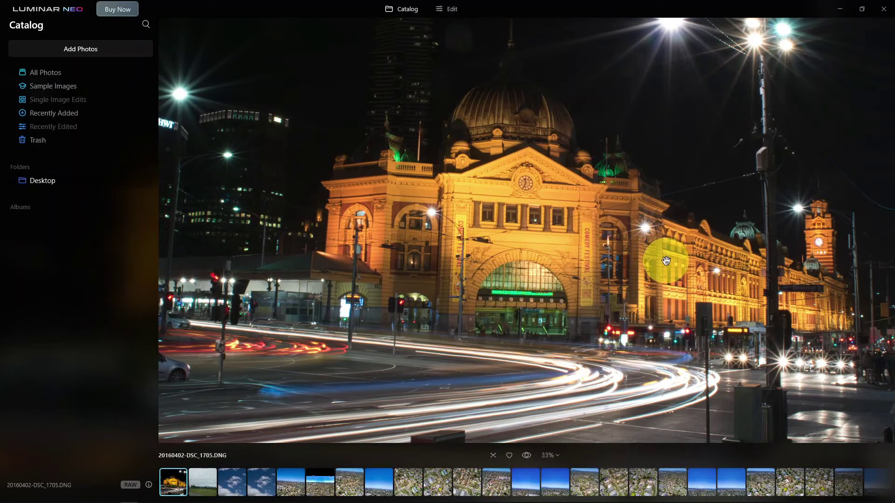
{"action": "left_click", "coordinate": [452, 10]}
Apply Remove Powerlines to the night station photo, check it zoomed in, then return to Catalog.
{"action": "left_click", "coordinate": [769, 72]}
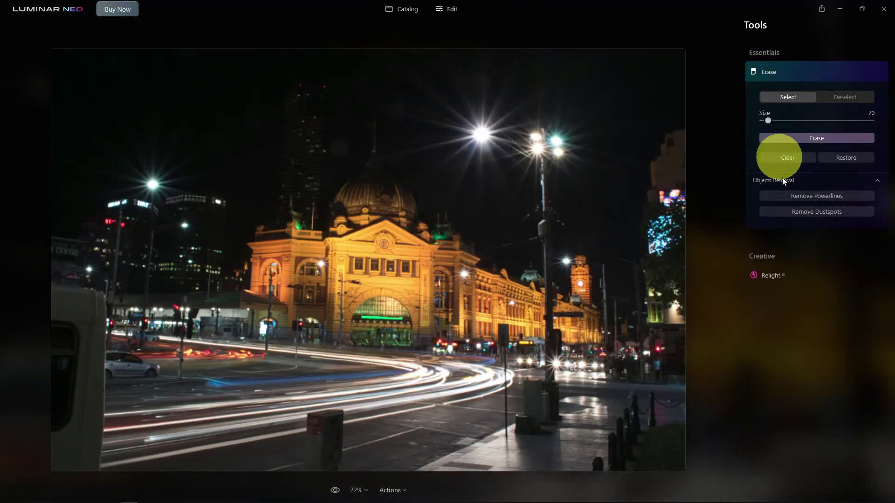
{"action": "left_click", "coordinate": [798, 197]}
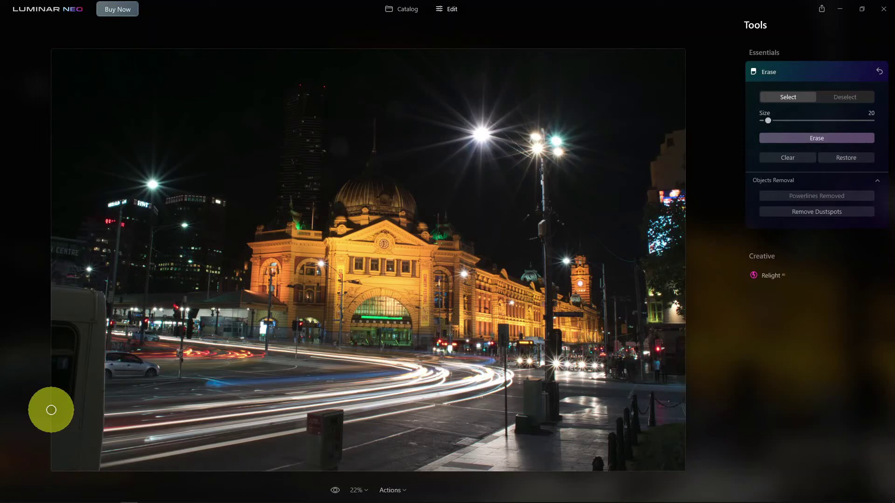
{"action": "scroll", "coordinate": [353, 293], "scroll_direction": "up", "scroll_amount": 1}
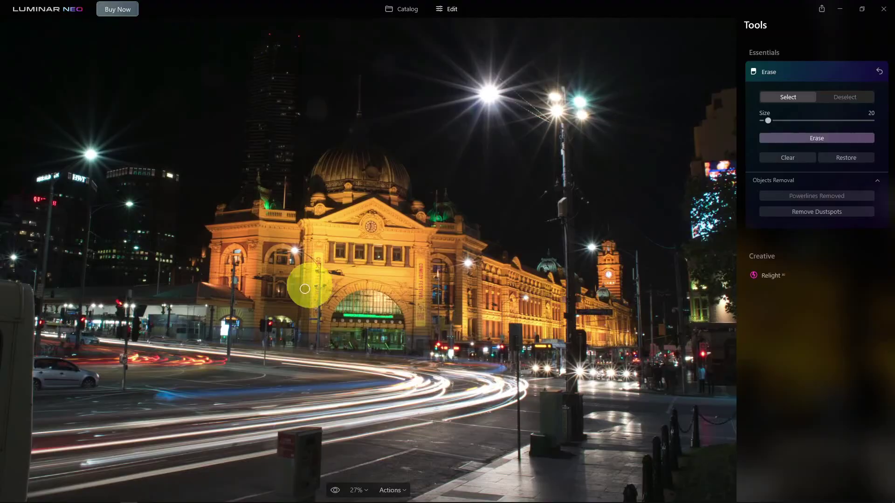
{"action": "left_click", "coordinate": [404, 8]}
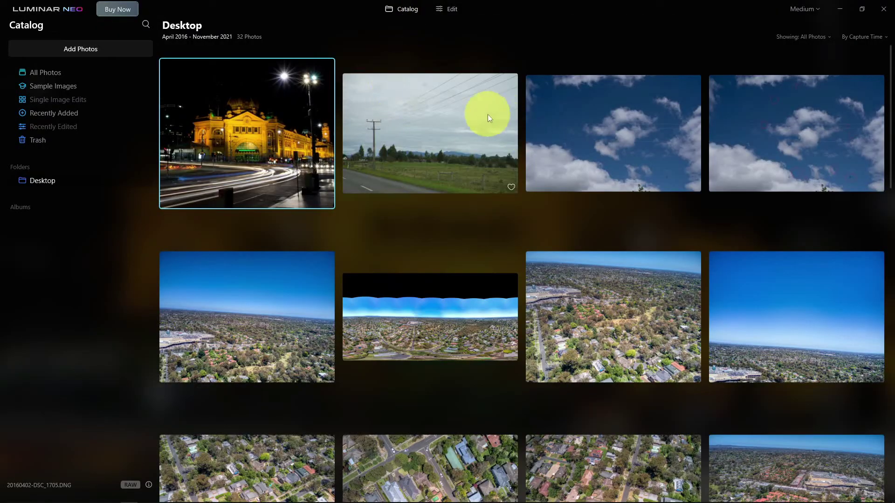
Open Original JPEG.jpg for editing and run Remove Dustspots, keeping the power lines visible.
{"action": "double_click", "coordinate": [647, 136]}
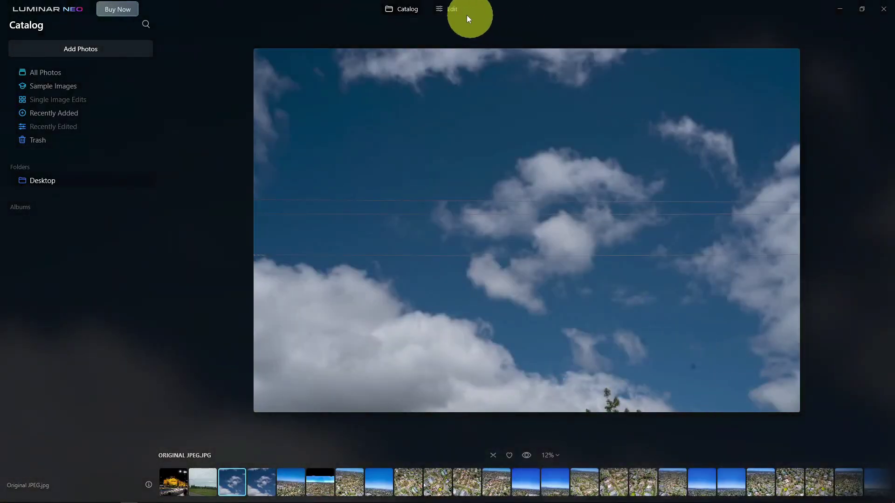
{"action": "left_click", "coordinate": [449, 9]}
{"action": "left_click", "coordinate": [794, 71]}
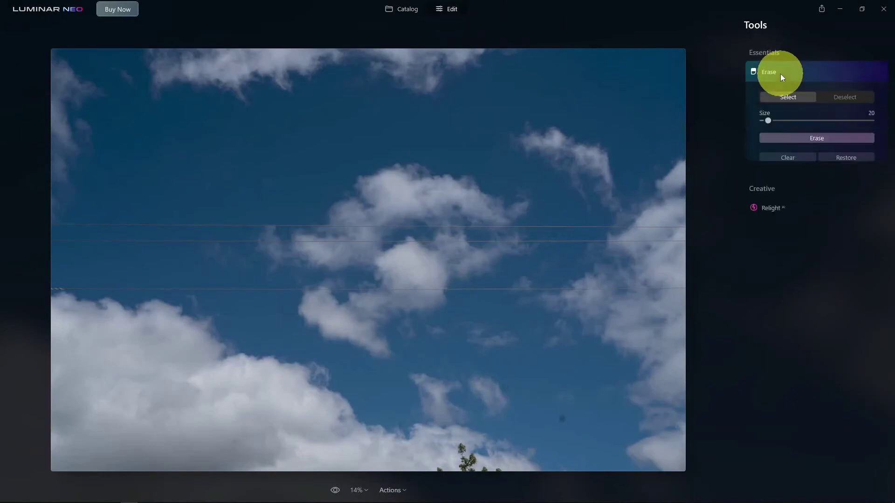
{"action": "left_click", "coordinate": [788, 98]}
{"action": "left_click", "coordinate": [816, 212]}
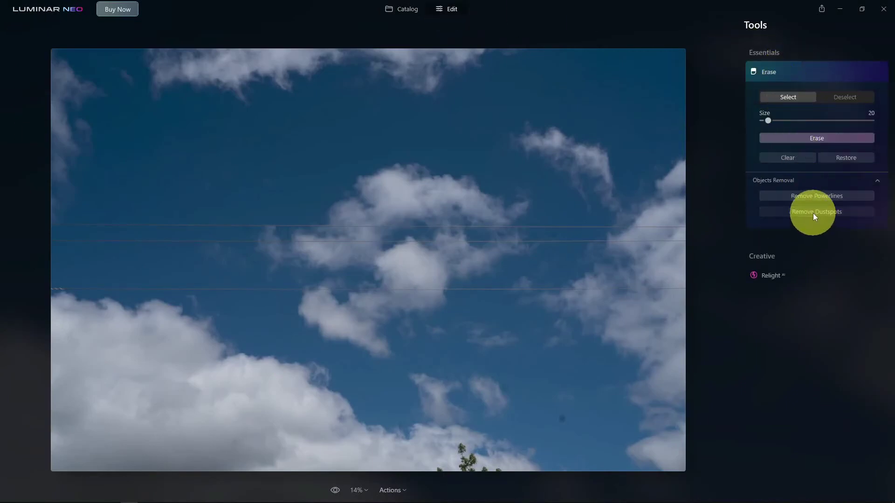